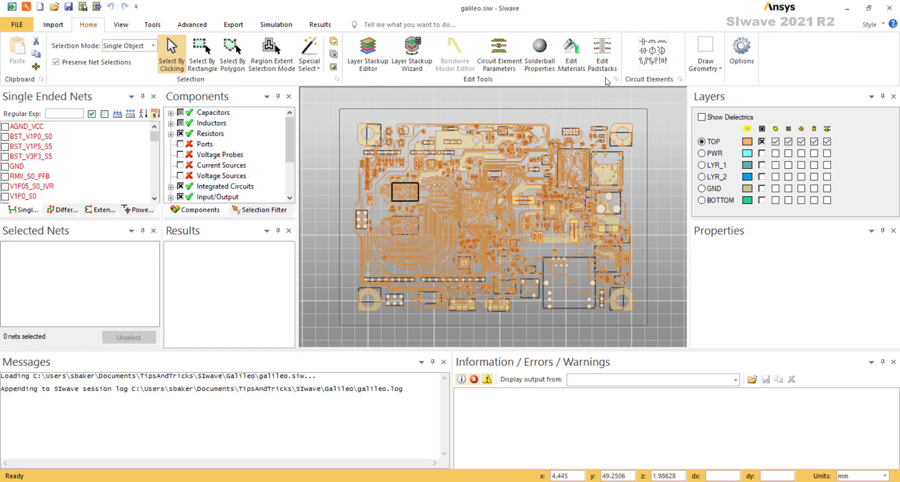
- Inspect connector J4A2 and its pads on the TOP layer, then clear the selection
{"action": "scroll", "coordinate": [645, 170], "scroll_direction": "up", "scroll_amount": 3}
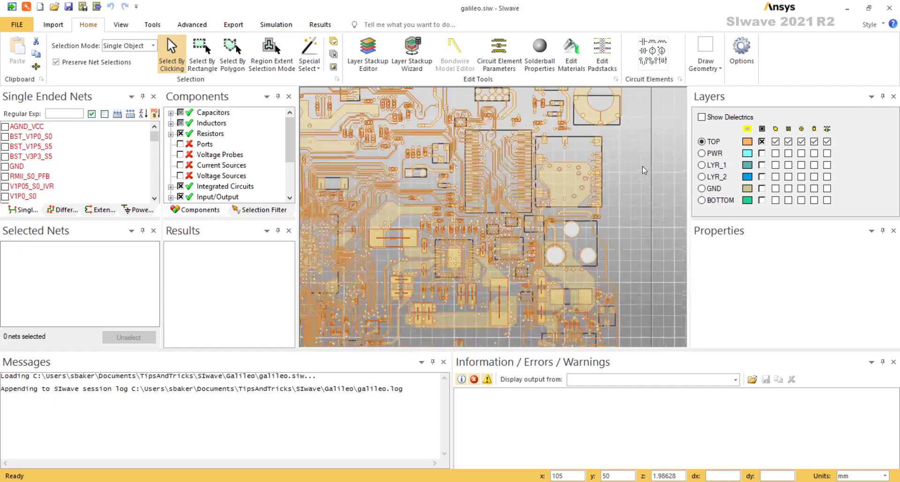
{"action": "scroll", "coordinate": [645, 170], "scroll_direction": "up", "scroll_amount": 2}
{"action": "scroll", "coordinate": [628, 176], "scroll_direction": "up", "scroll_amount": 2}
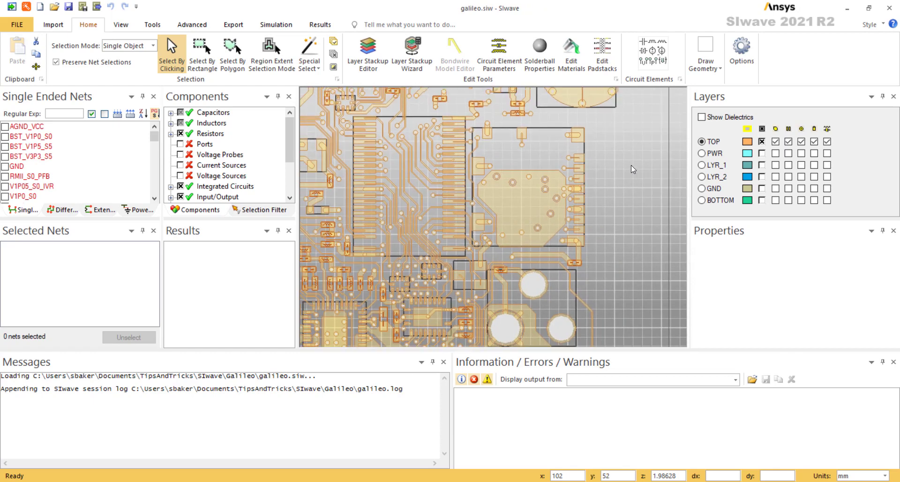
{"action": "left_click", "coordinate": [560, 144]}
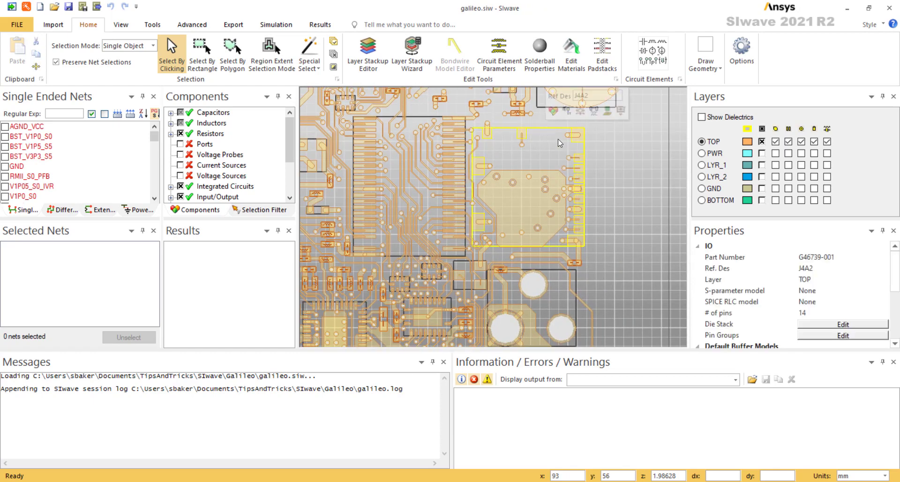
{"action": "scroll", "coordinate": [558, 182], "scroll_direction": "up", "scroll_amount": 3}
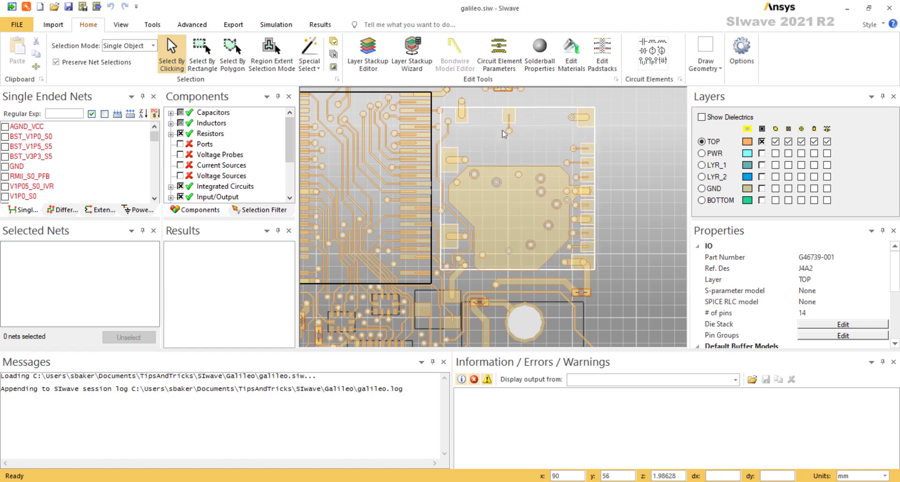
{"action": "scroll", "coordinate": [498, 237], "scroll_direction": "up", "scroll_amount": 1}
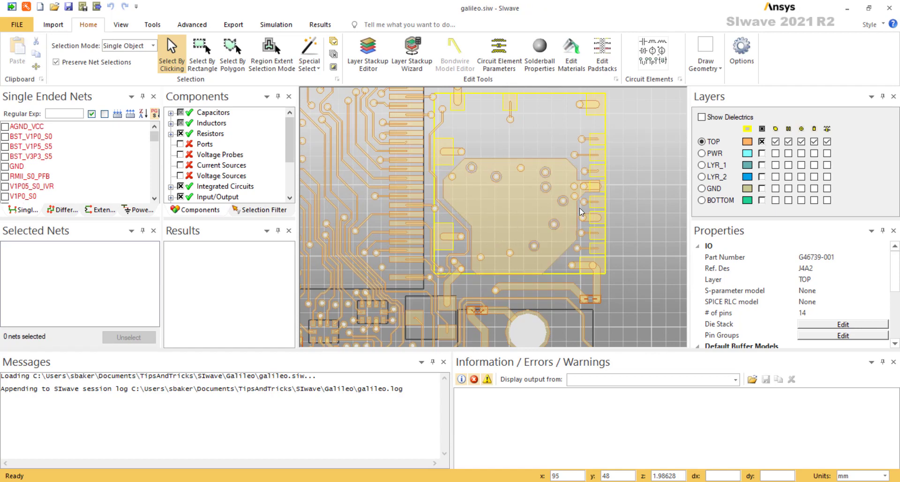
{"action": "scroll", "coordinate": [581, 211], "scroll_direction": "down", "scroll_amount": 1}
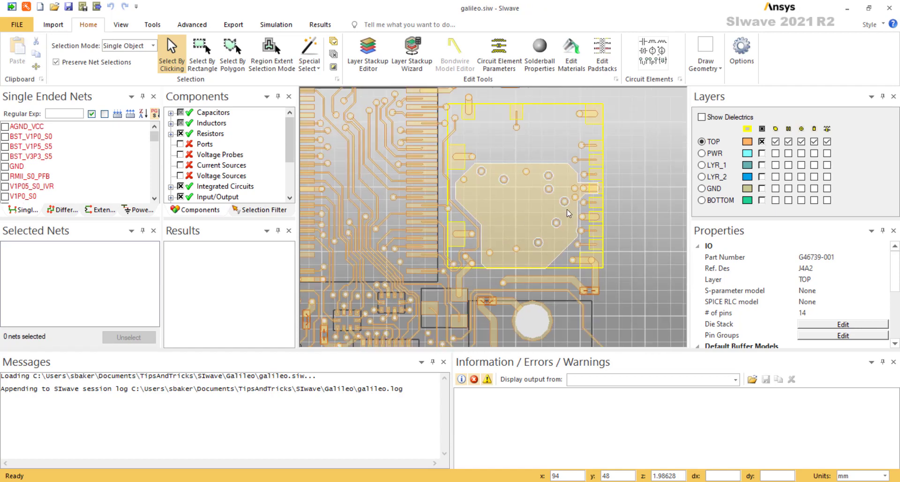
{"action": "left_click", "coordinate": [624, 154]}
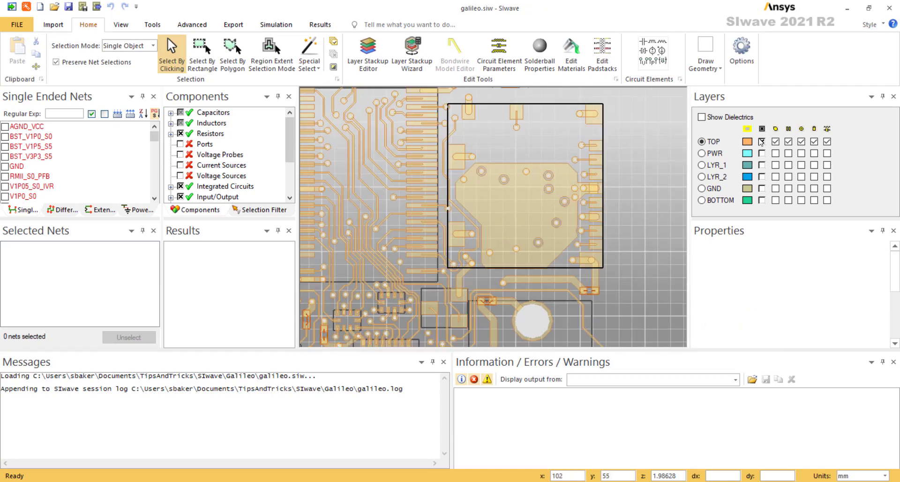
- Restrict the TOP layer's display to pads by hiding its other geometry types
{"action": "left_click", "coordinate": [777, 142]}
{"action": "left_click", "coordinate": [788, 142]}
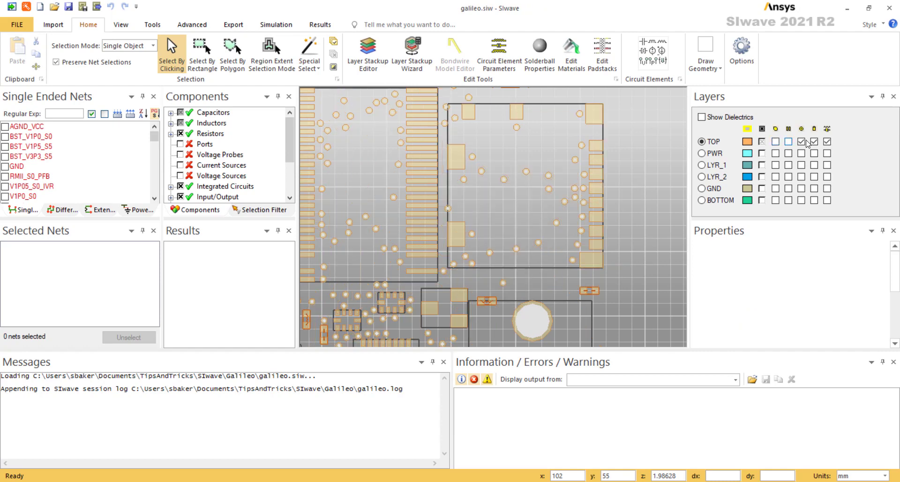
{"action": "left_click", "coordinate": [815, 142]}
{"action": "left_click", "coordinate": [828, 142]}
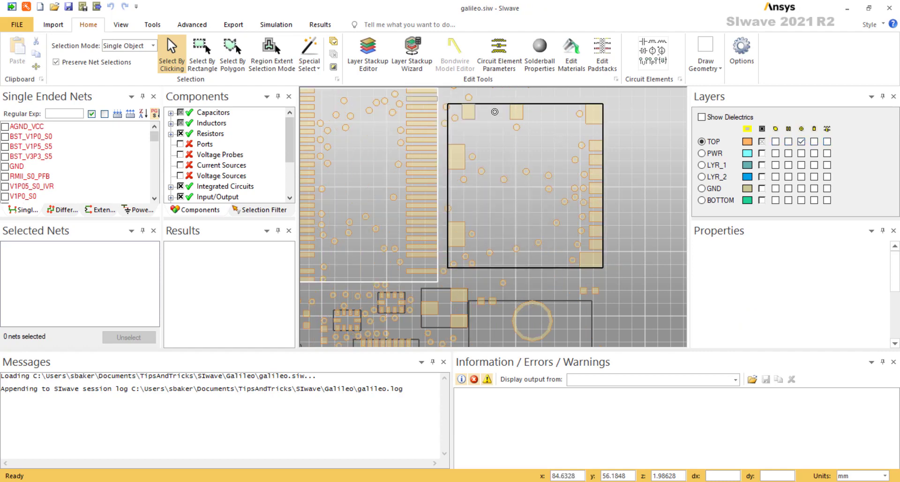
- Select eleven J4A2 pads together: the upper middle pad and every pad along the component's right edge
{"action": "left_click", "coordinate": [519, 113]}
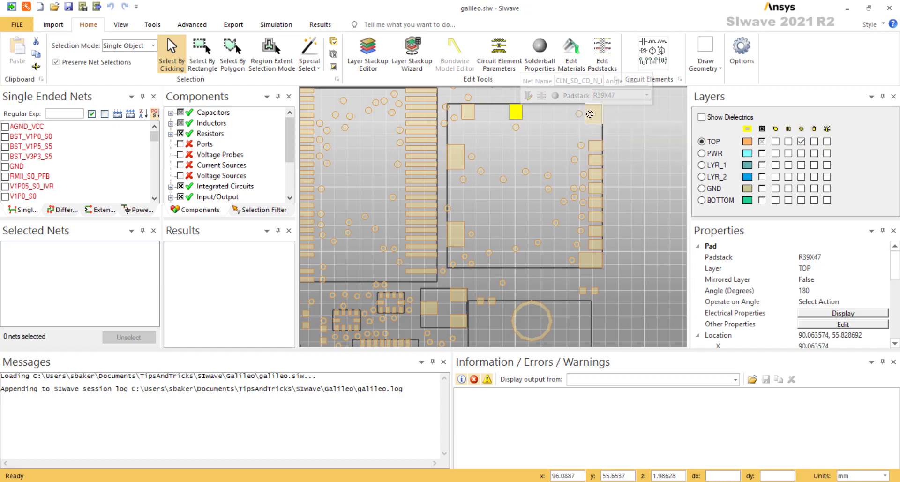
{"action": "left_click", "coordinate": [592, 114], "text": "ctrl"}
{"action": "left_click", "coordinate": [593, 145], "text": "ctrl"}
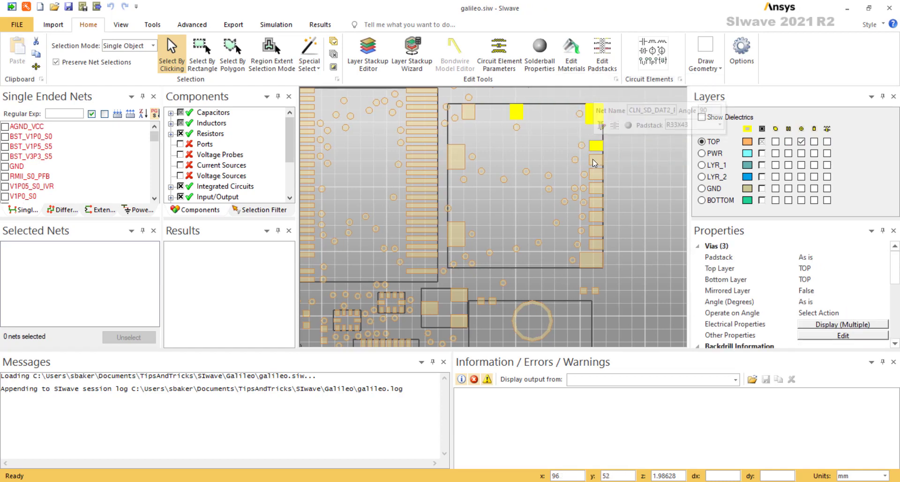
{"action": "left_click", "coordinate": [596, 159], "text": "ctrl"}
{"action": "left_click", "coordinate": [596, 174], "text": "ctrl"}
{"action": "left_click", "coordinate": [597, 189], "text": "ctrl"}
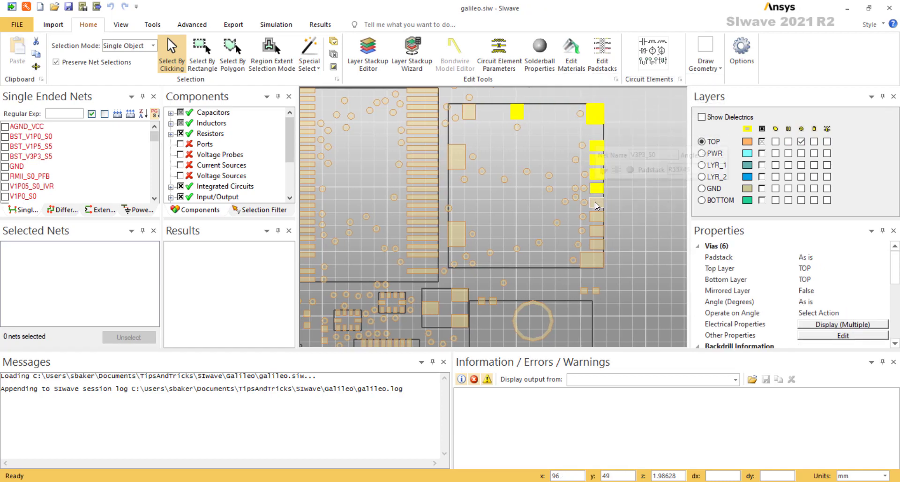
{"action": "left_click", "coordinate": [597, 203], "text": "ctrl"}
{"action": "left_click", "coordinate": [597, 218], "text": "ctrl"}
{"action": "left_click", "coordinate": [598, 232], "text": "ctrl"}
{"action": "left_click", "coordinate": [599, 244], "text": "ctrl"}
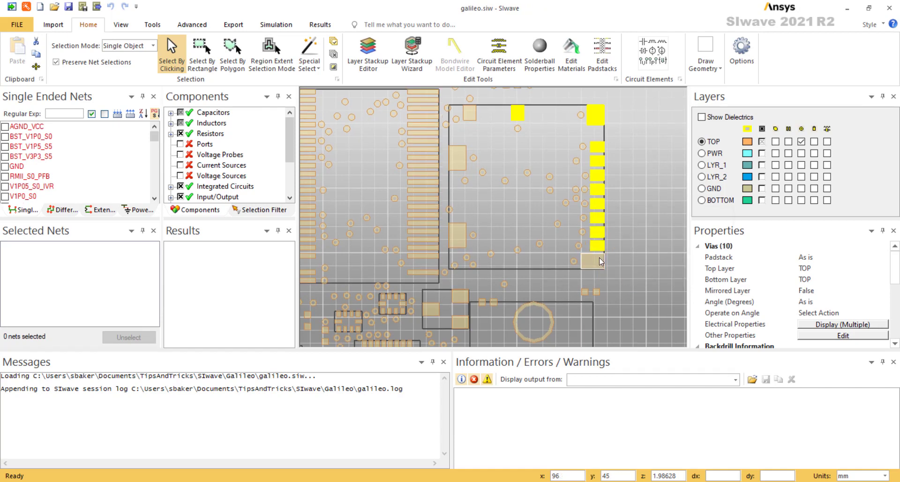
{"action": "left_click", "coordinate": [593, 259], "text": "ctrl"}
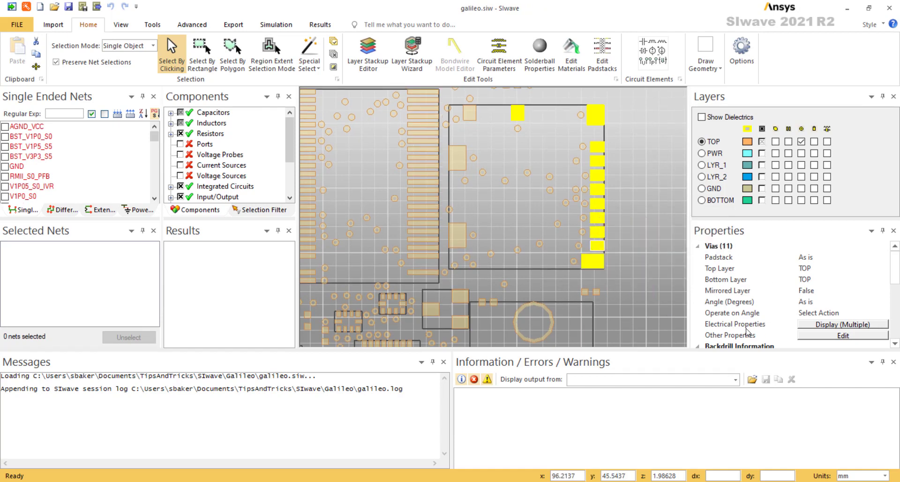
- Delete the existing pin info of the selected pads in their other properties and set the pin type to BGA
{"action": "left_click", "coordinate": [835, 336]}
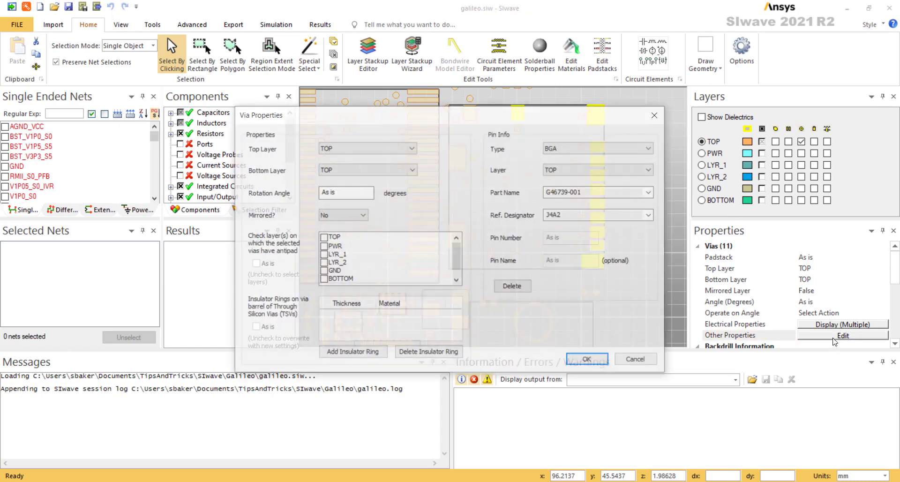
{"action": "left_click_drag", "start_coordinate": [545, 116], "coordinate": [428, 101]}
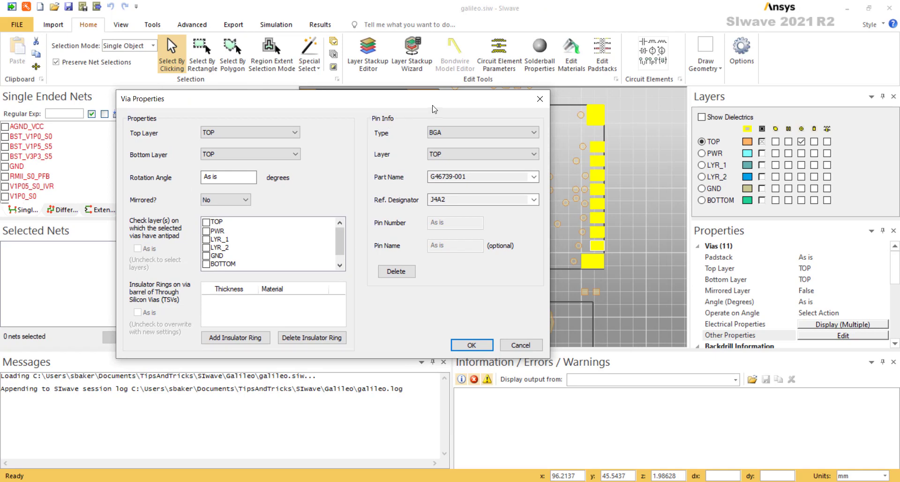
{"action": "left_click_drag", "start_coordinate": [439, 107], "coordinate": [386, 105]}
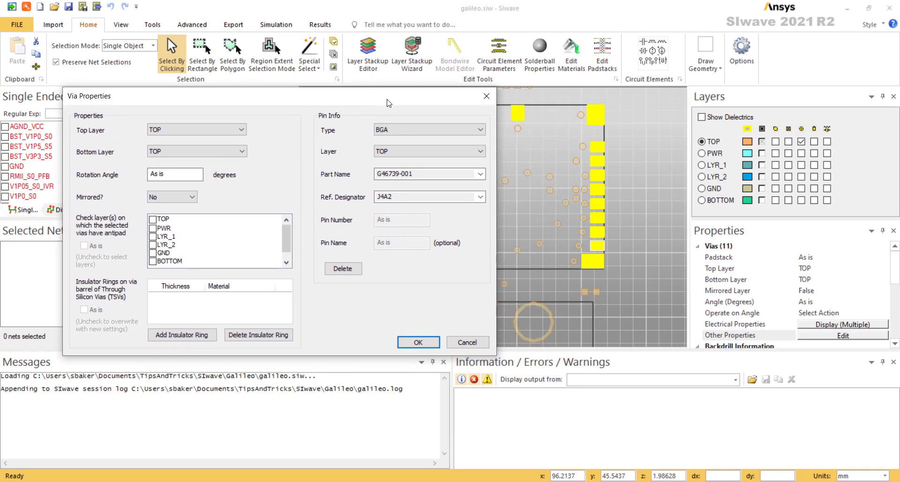
{"action": "left_click", "coordinate": [346, 269]}
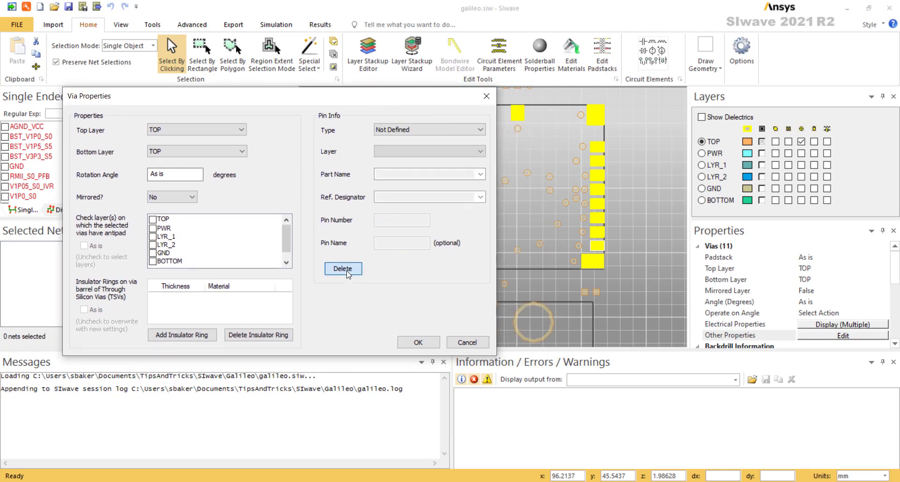
{"action": "left_click", "coordinate": [411, 131]}
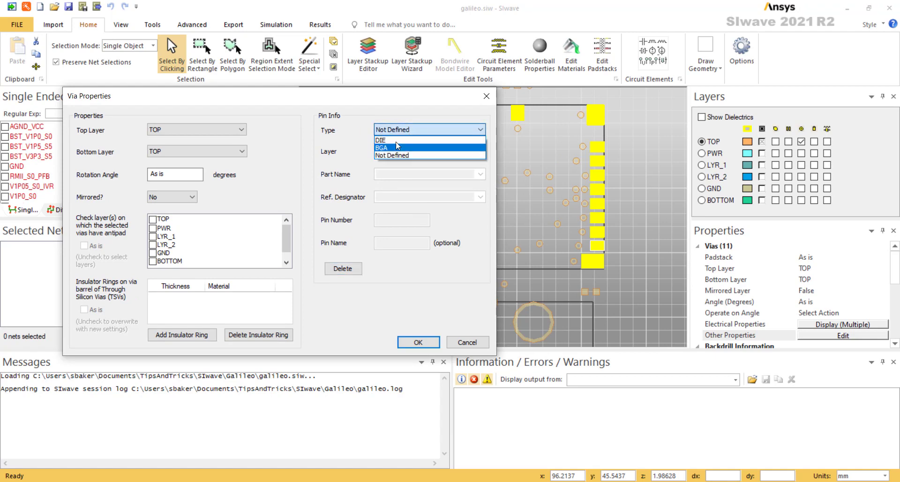
{"action": "left_click", "coordinate": [399, 148]}
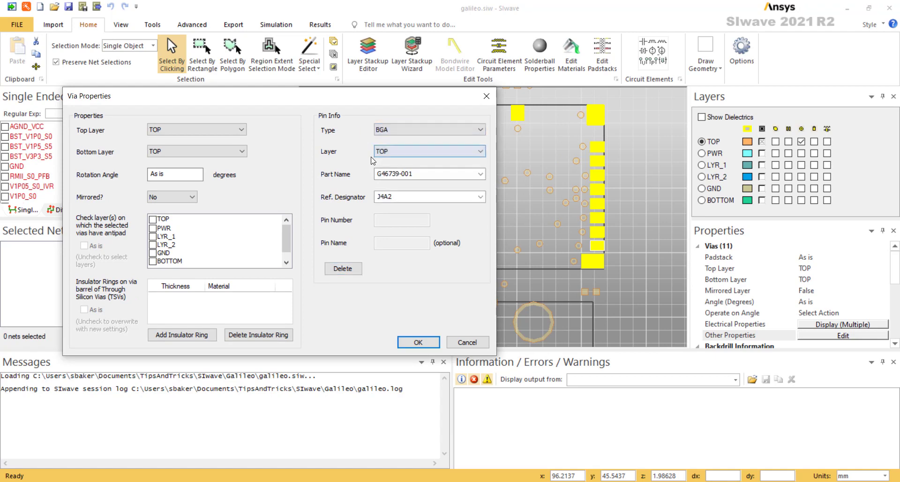
- Assign the selected pads to part name myPart with reference designator U999 and apply the properties
{"action": "left_click", "coordinate": [425, 174]}
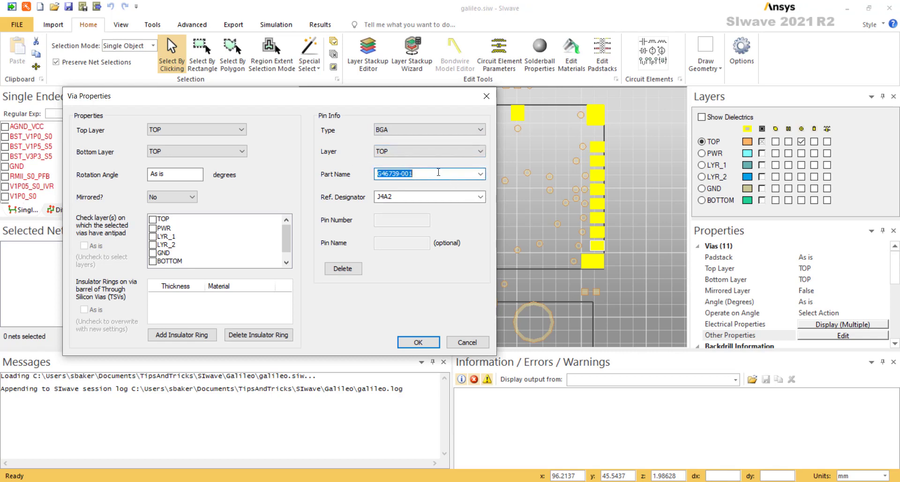
{"action": "type", "text": "myPart"}
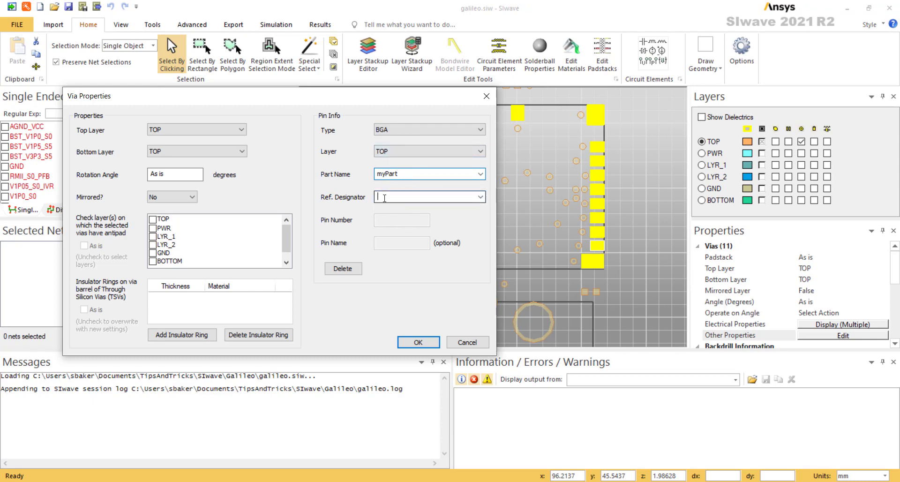
{"action": "left_click", "coordinate": [443, 196]}
{"action": "type", "text": "U999"}
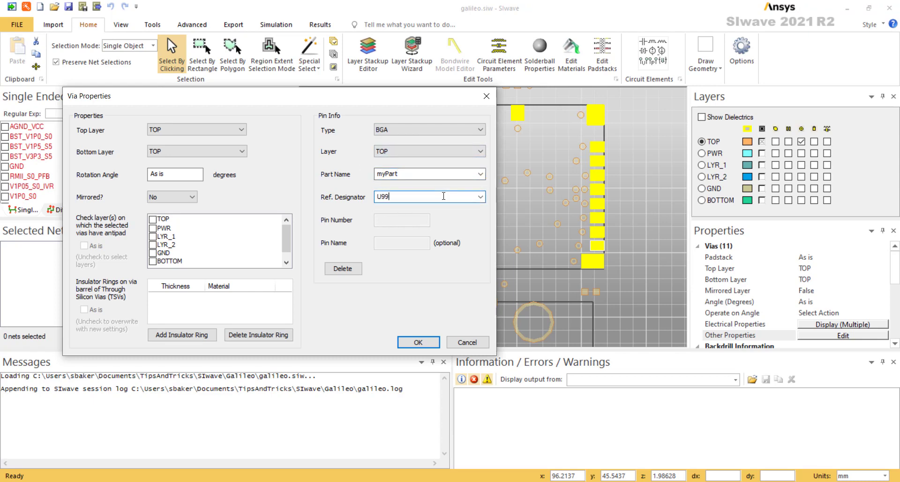
{"action": "left_click", "coordinate": [424, 344]}
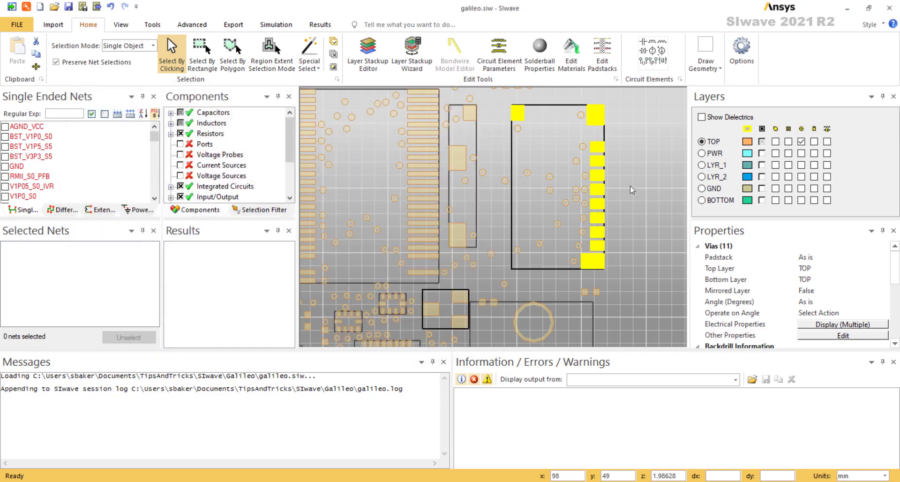
{"action": "left_click_drag", "start_coordinate": [646, 173], "coordinate": [615, 188]}
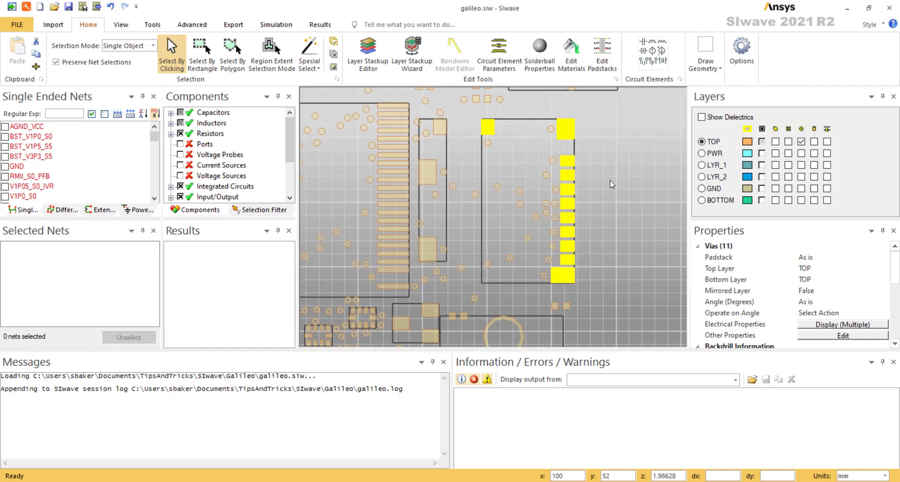
{"action": "scroll", "coordinate": [612, 184], "scroll_direction": "up", "scroll_amount": 1}
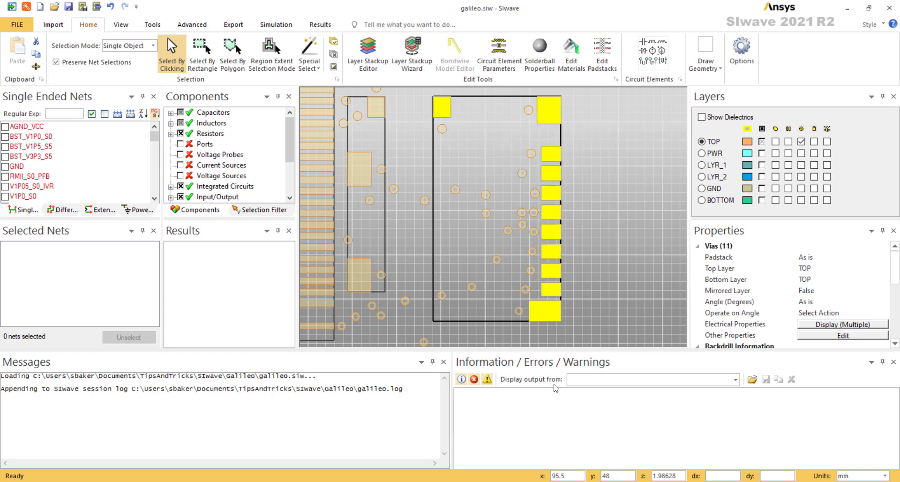
- Switch to the CELLULAR_FLIP-PHONE.siw design and look over the board and its soldermask outline
{"action": "left_click", "coordinate": [458, 438]}
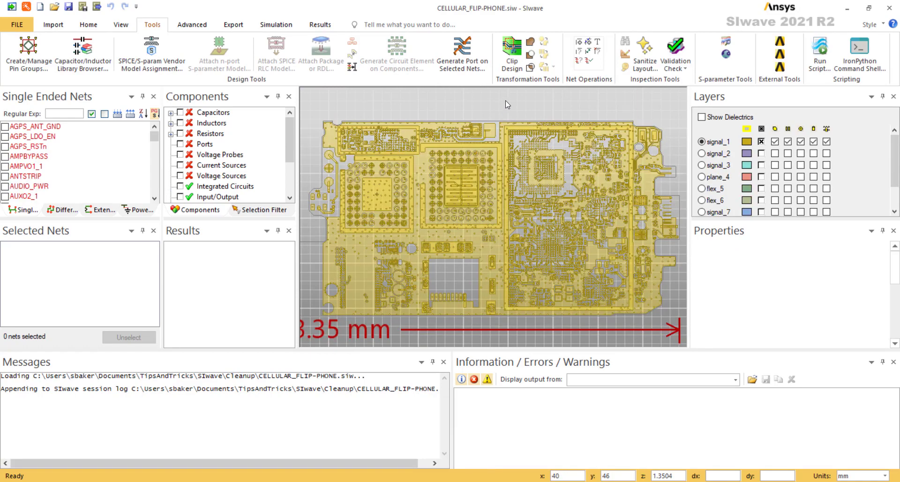
{"action": "scroll", "coordinate": [497, 107], "scroll_direction": "down", "scroll_amount": 2}
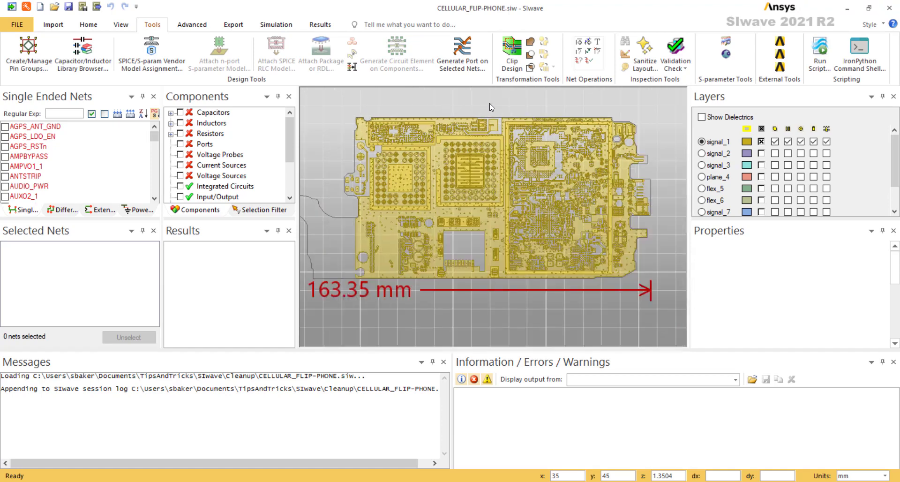
{"action": "scroll", "coordinate": [468, 114], "scroll_direction": "down", "scroll_amount": 1}
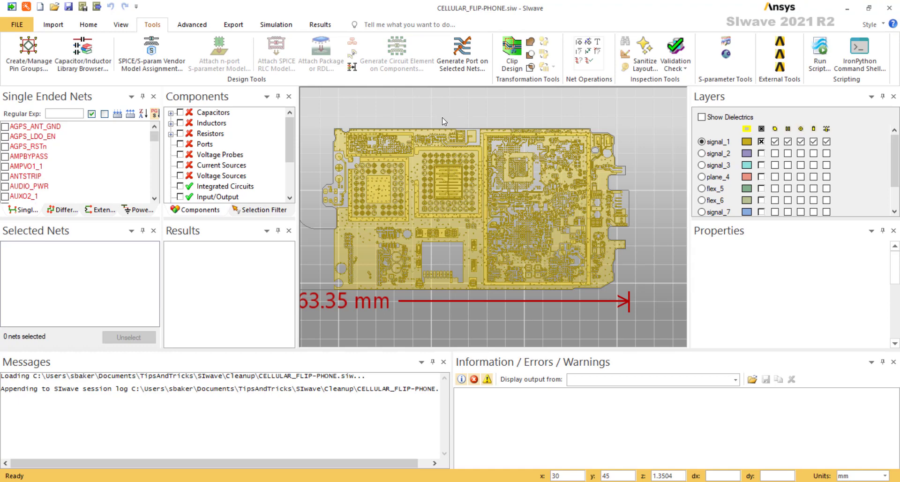
{"action": "left_click_drag", "start_coordinate": [432, 117], "coordinate": [529, 109]}
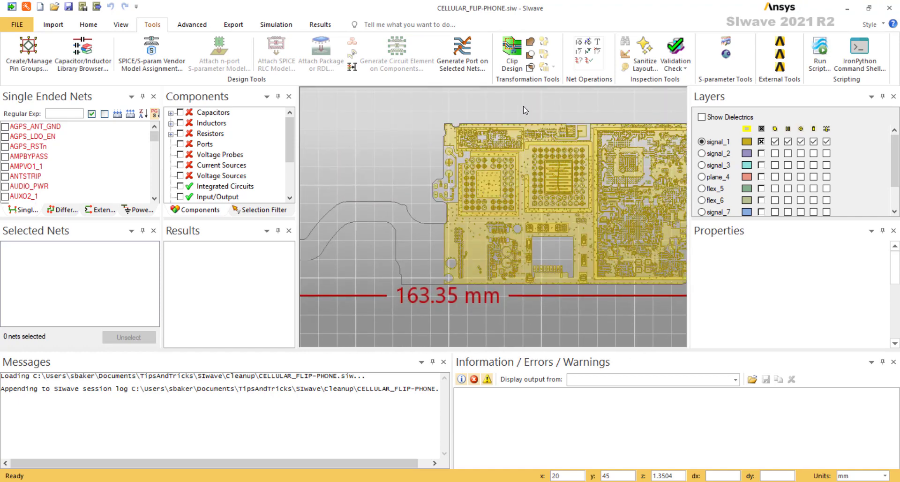
{"action": "mouse_move", "coordinate": [476, 124]}
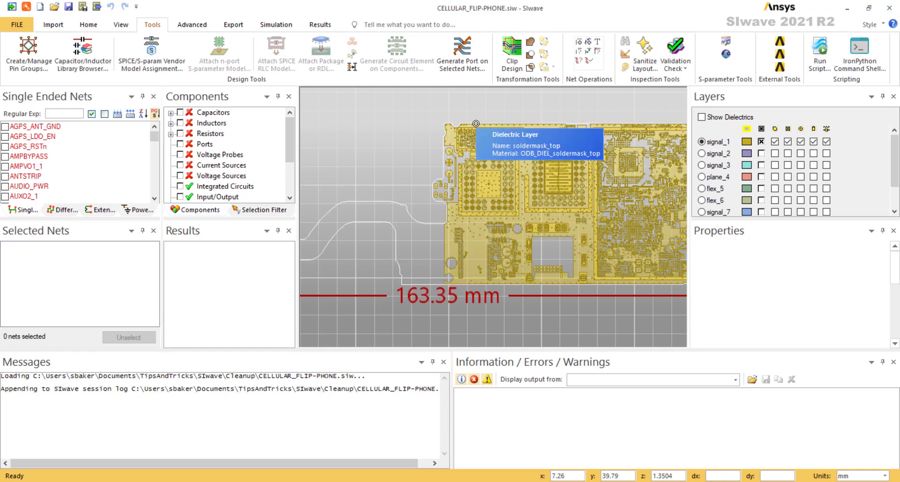
- Select the three upper pads in the small tab protruding from the board's left edge on signal_1
{"action": "scroll", "coordinate": [433, 184], "scroll_direction": "up", "scroll_amount": 2}
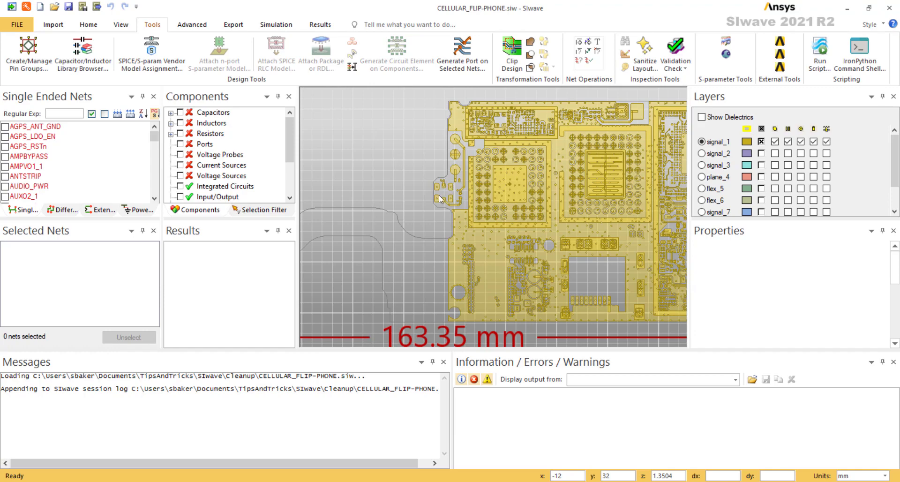
{"action": "scroll", "coordinate": [441, 199], "scroll_direction": "up", "scroll_amount": 5}
{"action": "scroll", "coordinate": [448, 188], "scroll_direction": "up", "scroll_amount": 2}
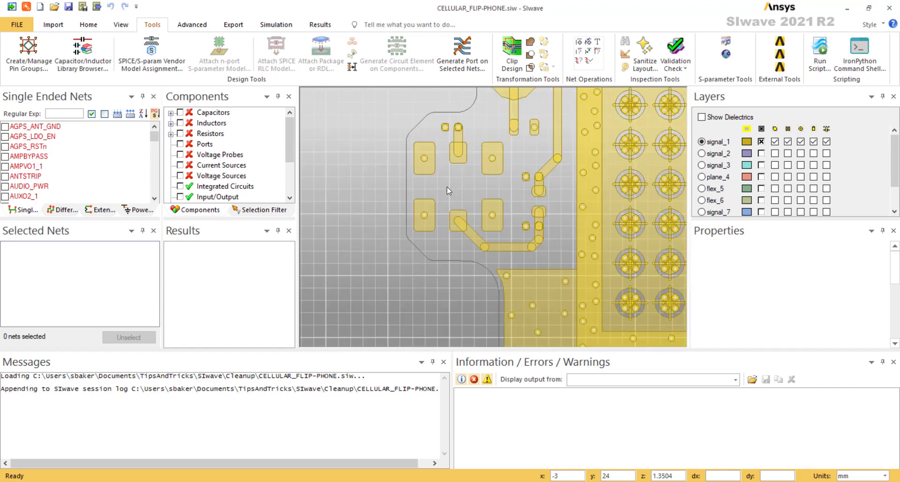
{"action": "left_click", "coordinate": [426, 167]}
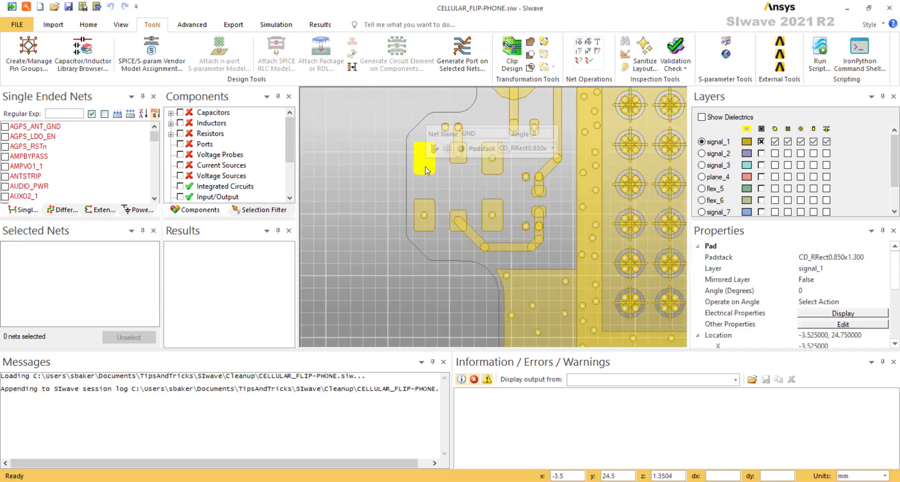
{"action": "left_click", "coordinate": [463, 159], "text": "ctrl"}
{"action": "left_click", "coordinate": [490, 170], "text": "ctrl"}
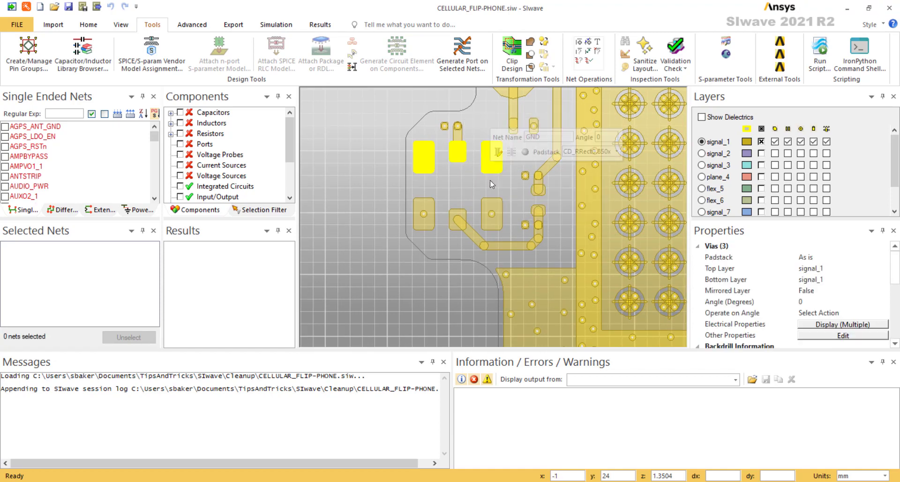
- Add the three lower pads in the protruding tab to the selection of upper pads
{"action": "left_click", "coordinate": [491, 210], "text": "ctrl"}
{"action": "left_click", "coordinate": [457, 217], "text": "ctrl"}
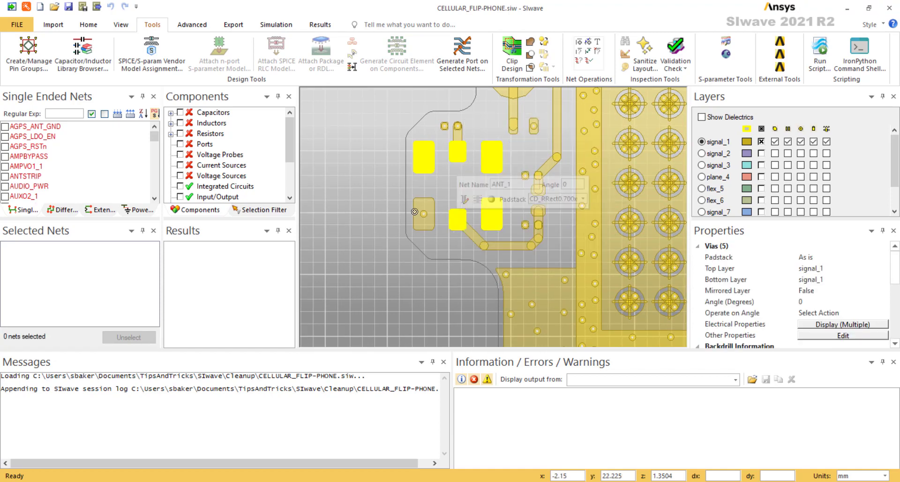
{"action": "left_click", "coordinate": [415, 211], "text": "ctrl"}
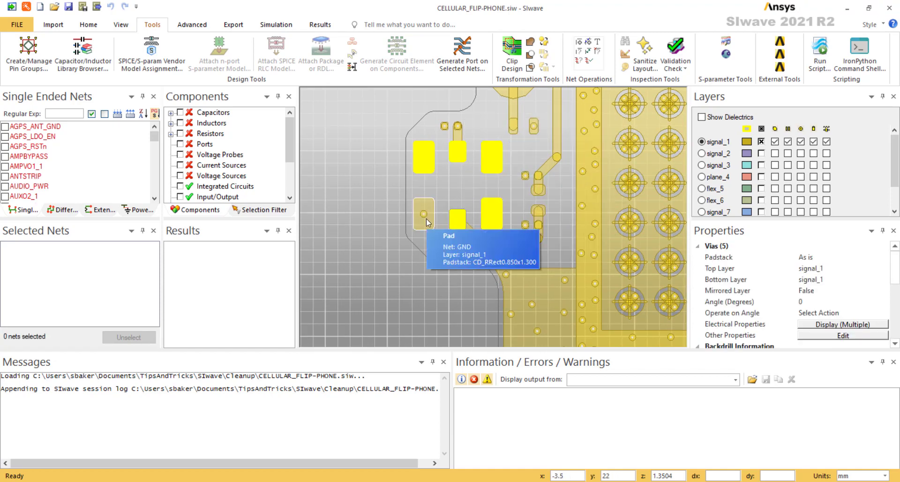
- Edit the selected pads' other properties and set their pin type to BGA with pin layer signal_1
{"action": "left_click", "coordinate": [839, 336]}
{"action": "left_click", "coordinate": [584, 148]}
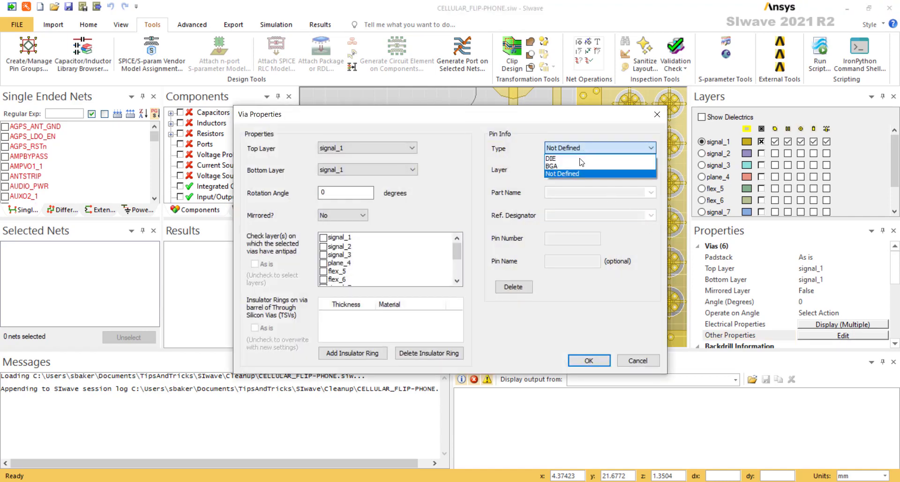
{"action": "left_click", "coordinate": [551, 158]}
{"action": "left_click", "coordinate": [582, 170]}
{"action": "left_click", "coordinate": [581, 178]}
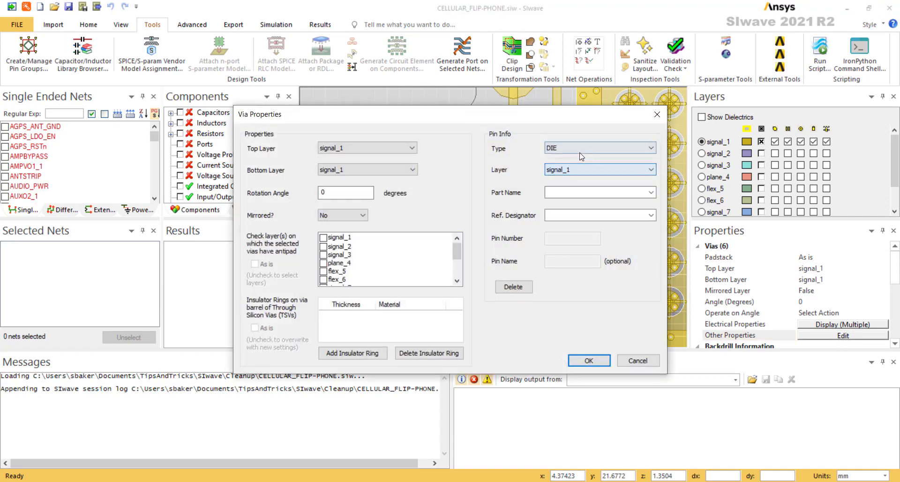
{"action": "left_click", "coordinate": [582, 149]}
{"action": "left_click", "coordinate": [563, 166]}
- Assign the selected pads to part name myPart with reference designator U999 and apply the via properties
{"action": "left_click", "coordinate": [601, 192]}
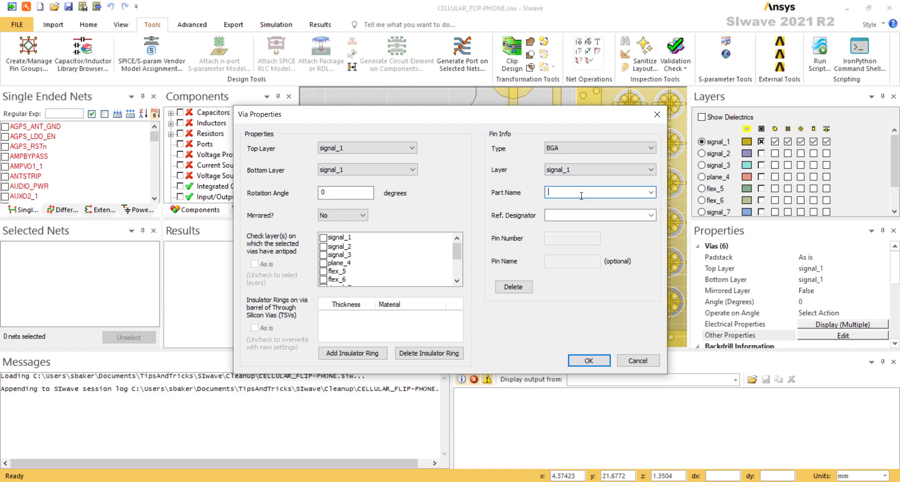
{"action": "type", "text": "myPart"}
{"action": "left_click", "coordinate": [583, 216]}
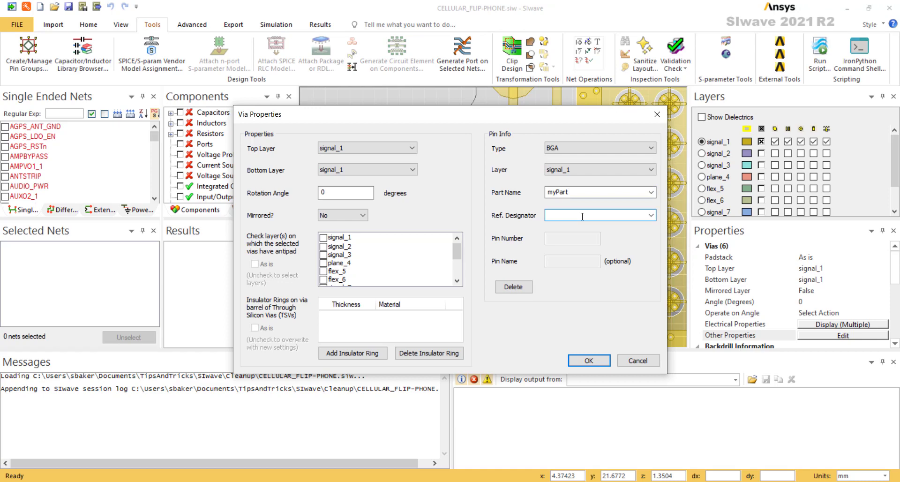
{"action": "type", "text": "U999"}
{"action": "left_click", "coordinate": [600, 360]}
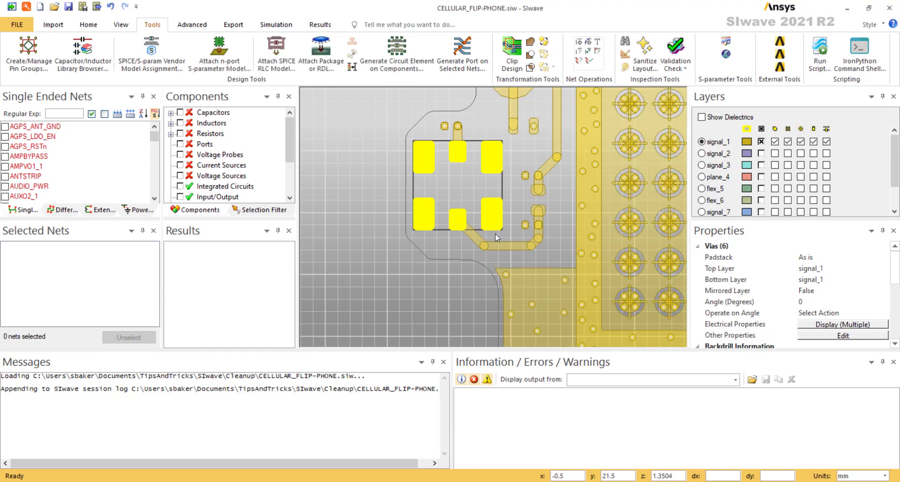
{"action": "left_click_drag", "start_coordinate": [358, 154], "coordinate": [370, 179]}
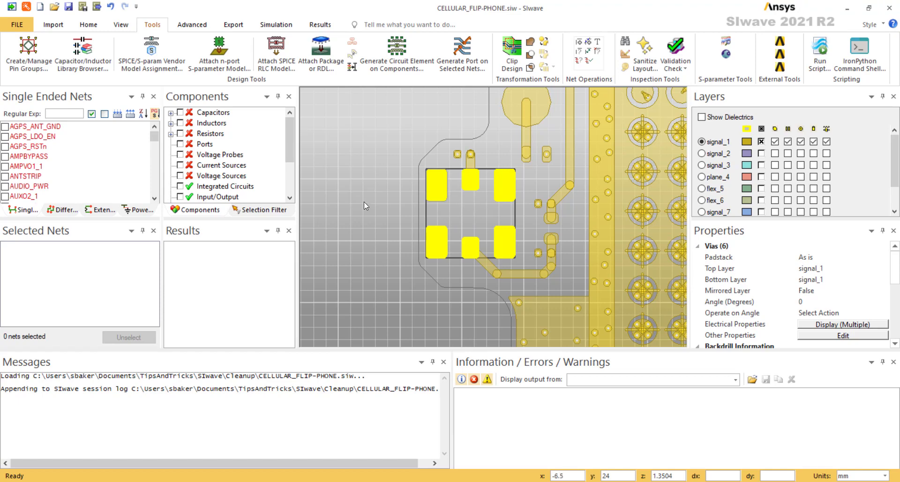
{"action": "left_click", "coordinate": [382, 196]}
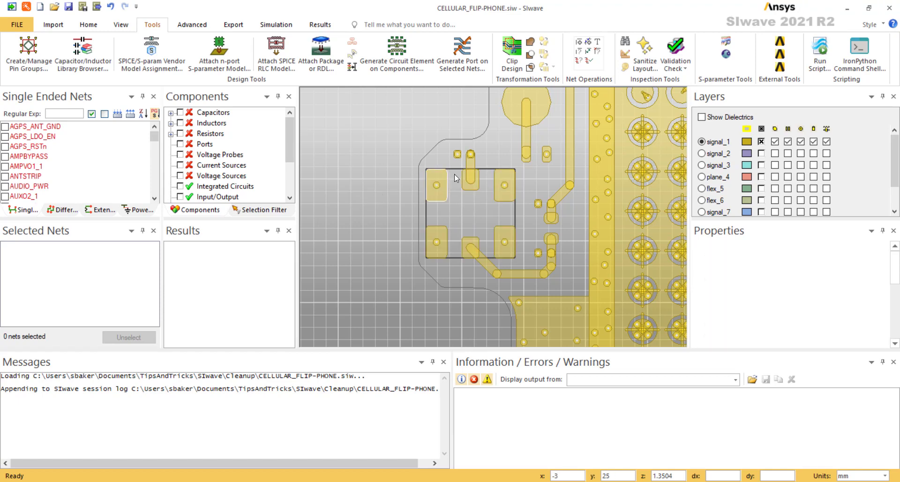
{"action": "left_click", "coordinate": [29, 47]}
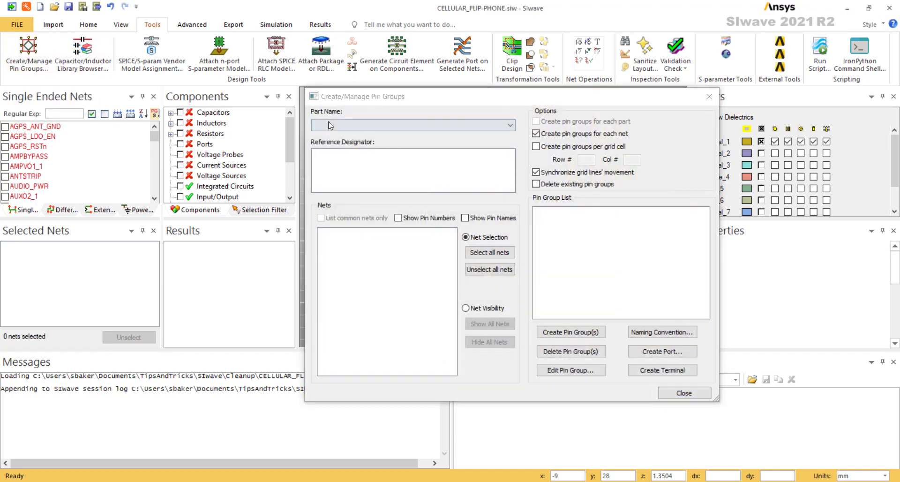
{"action": "left_click", "coordinate": [683, 392]}
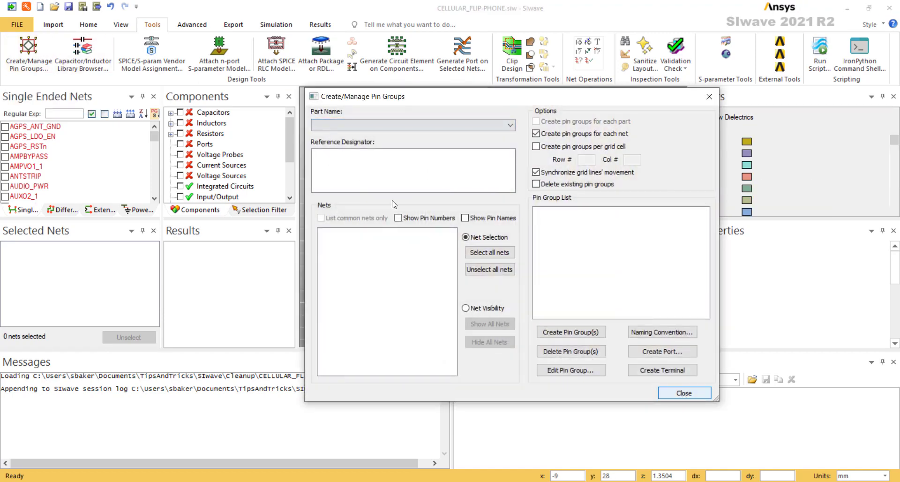
- Create a pin group for only the GND net of component U999, leaving out ANTSTRIP and ANT_1
{"action": "left_click", "coordinate": [456, 169]}
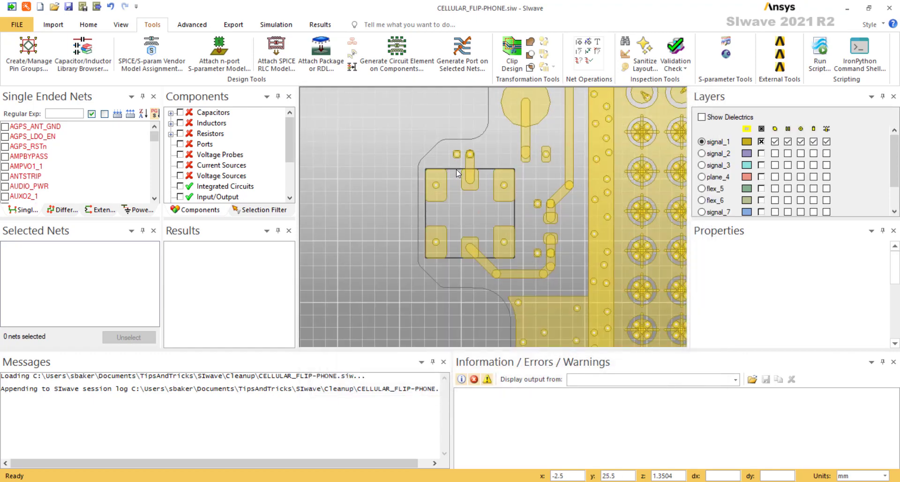
{"action": "left_click", "coordinate": [35, 62]}
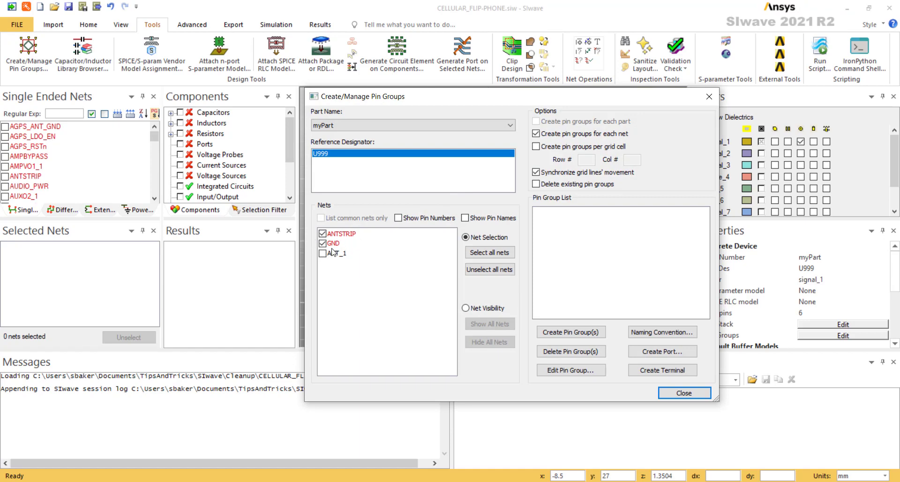
{"action": "left_click", "coordinate": [323, 234]}
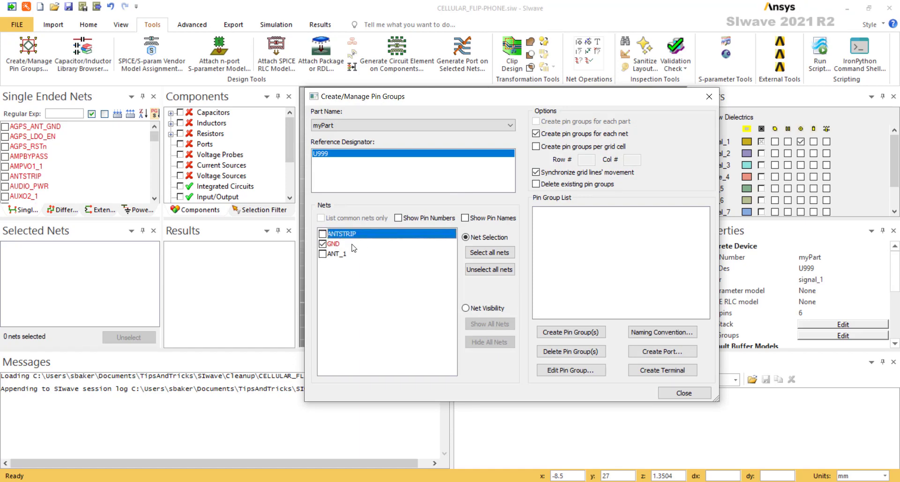
{"action": "left_click", "coordinate": [339, 244]}
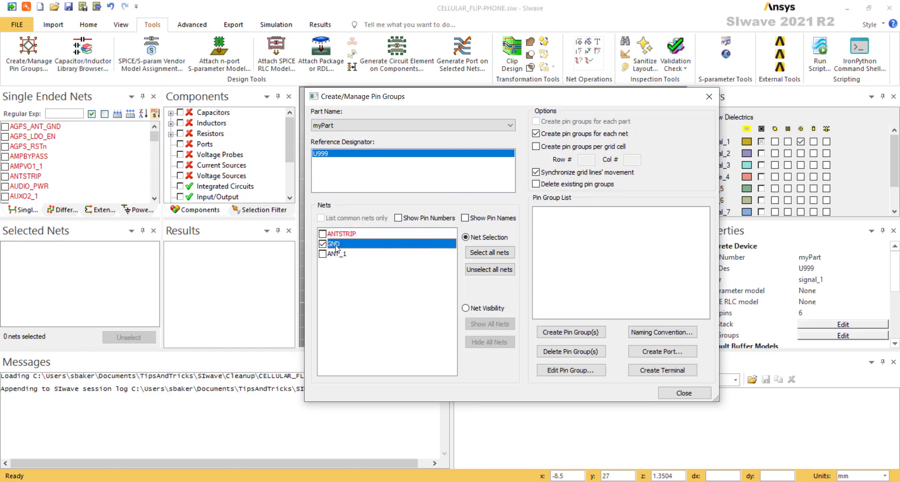
{"action": "left_click", "coordinate": [568, 334]}
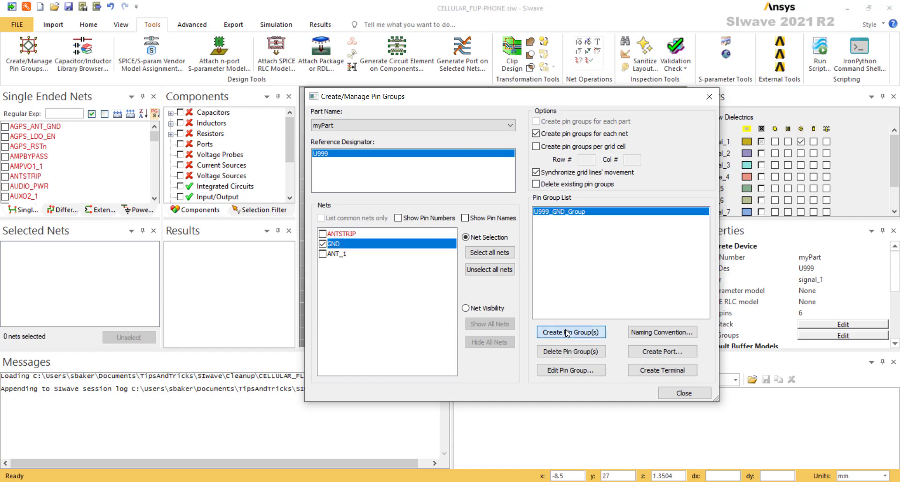
{"action": "left_click", "coordinate": [685, 393]}
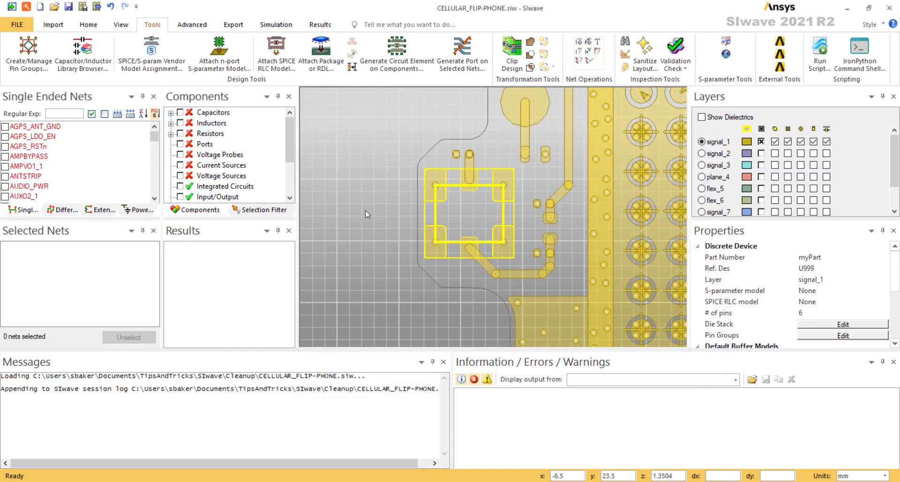
- Clear the selection and reselect component U999 by its outline
{"action": "left_click", "coordinate": [365, 210]}
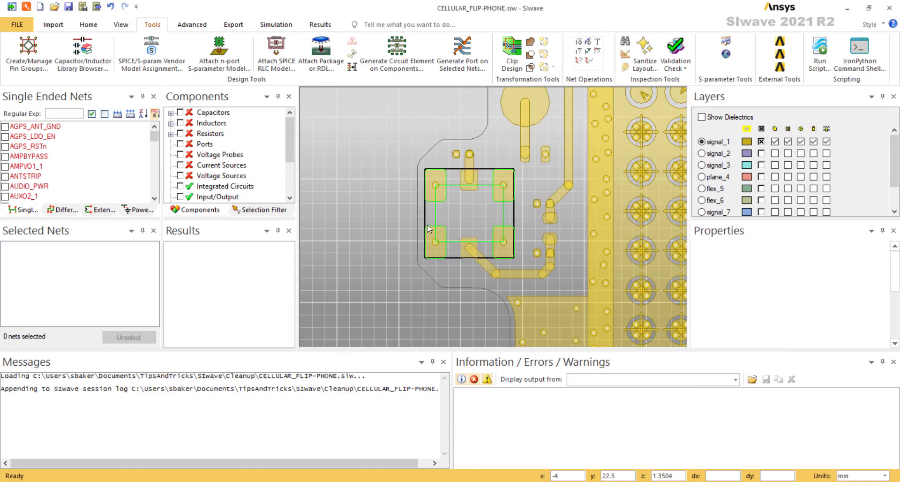
{"action": "left_click", "coordinate": [486, 171]}
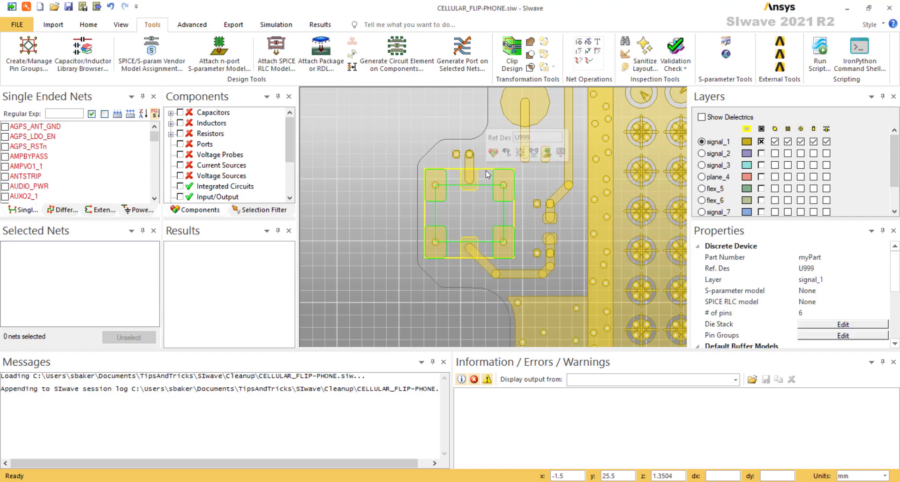